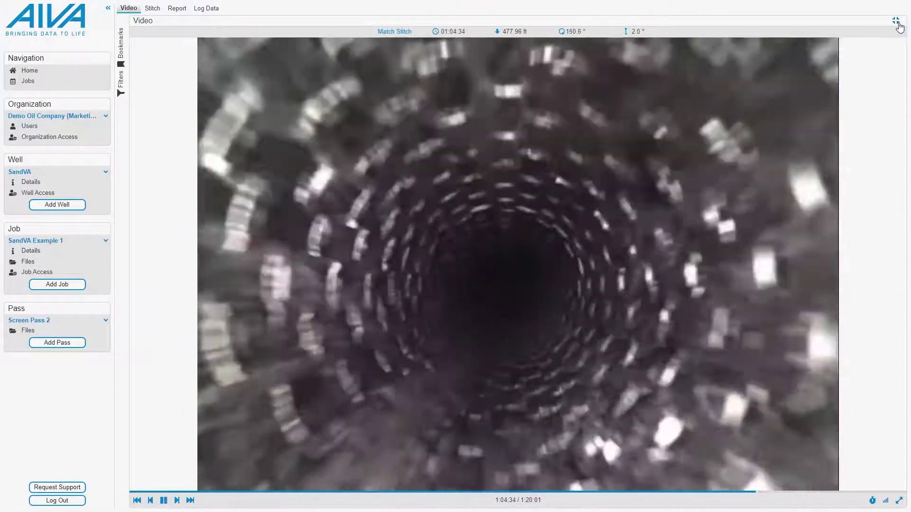
- Exit full-size video and shrink the video panel to widen the Stitch 2D/3D views
click(898, 23)
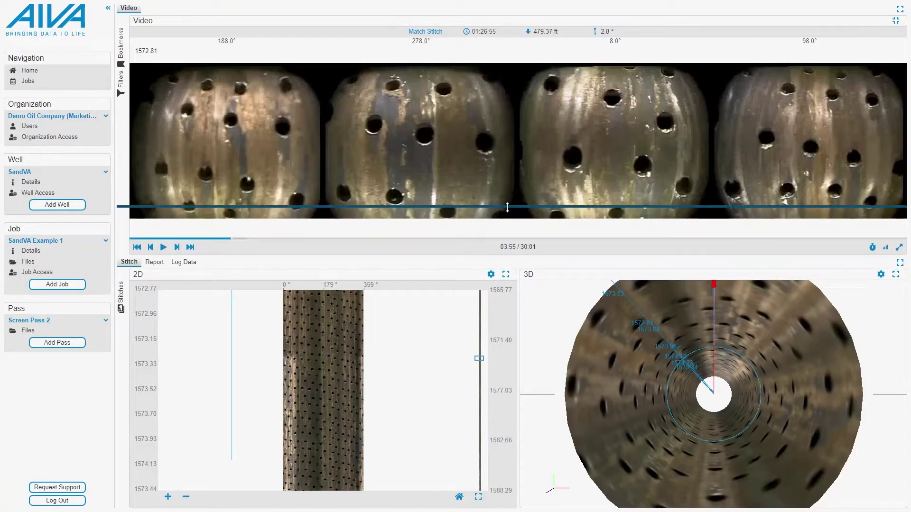
drag(508, 207, 420, 201)
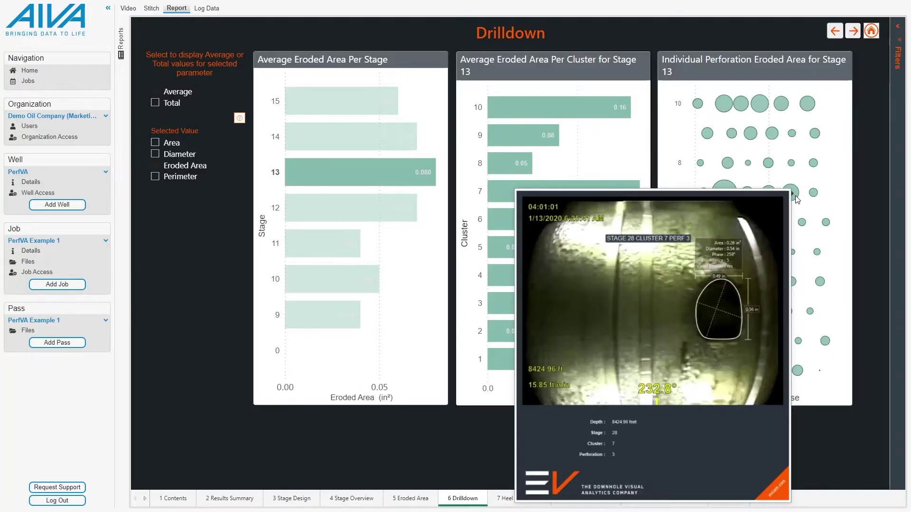
mouse_move(814, 193)
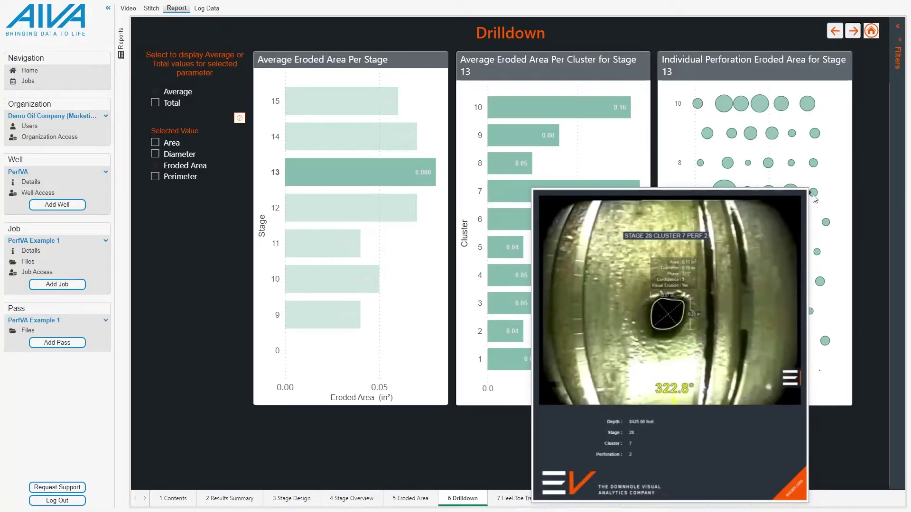
- Clear the Stage 13 filter and go to the '8 Depth, Phase, Size' report page
click(331, 181)
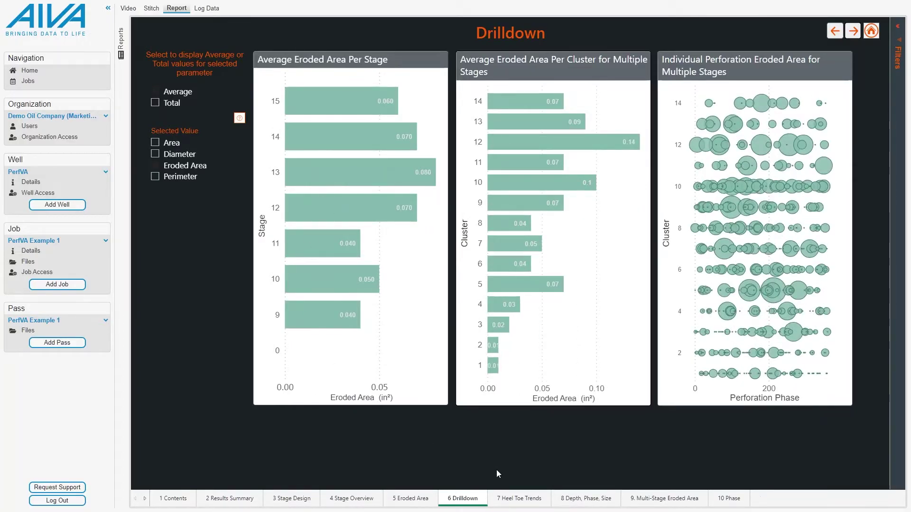
click(586, 499)
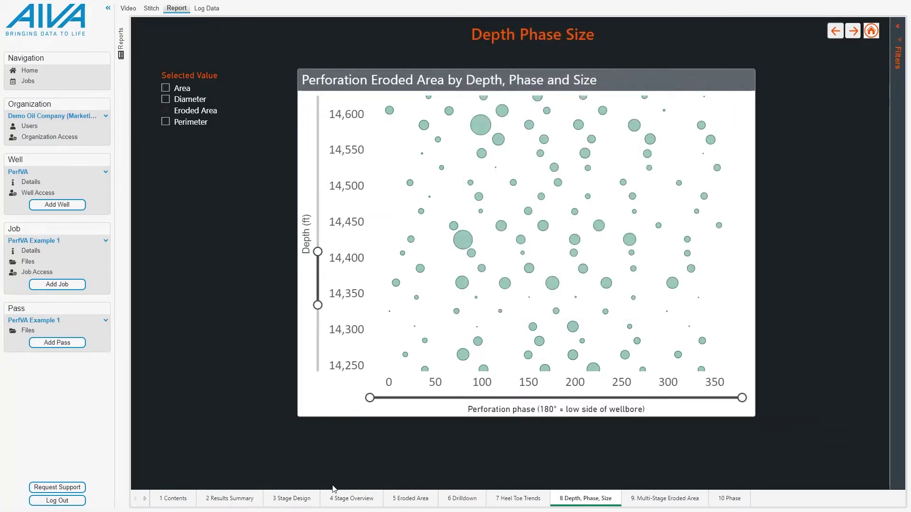
- Return to the report's '1 Contents' page showing all section thumbnails
click(172, 500)
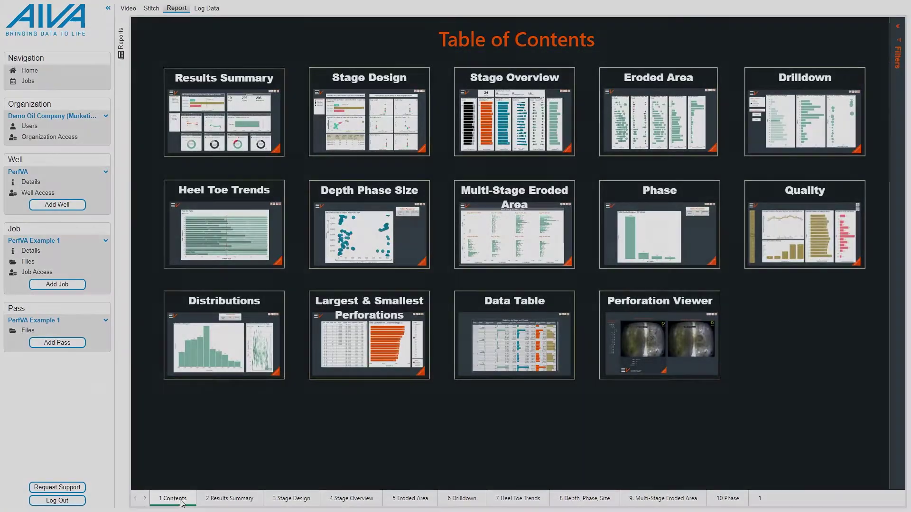